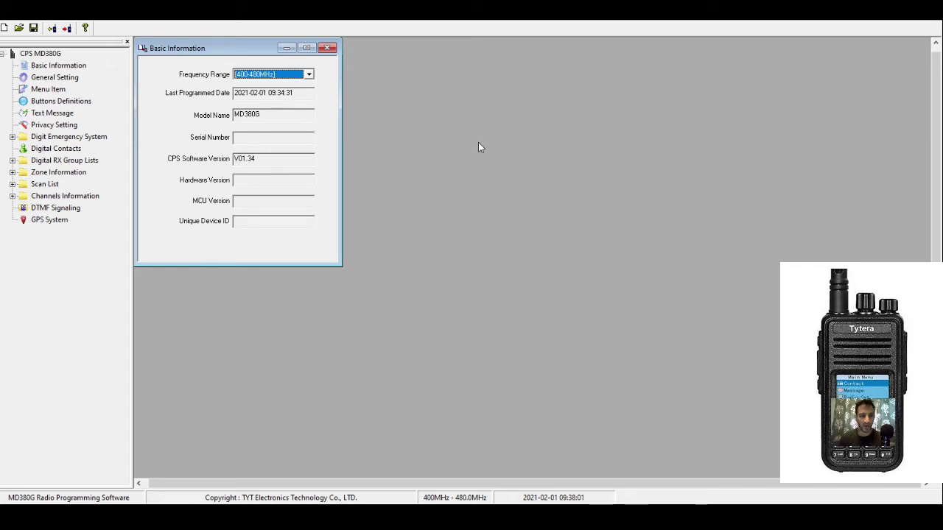
# Open Channel1's settings from Channels Information and rename it GB3FI.
pyautogui.doubleClick(66, 197)
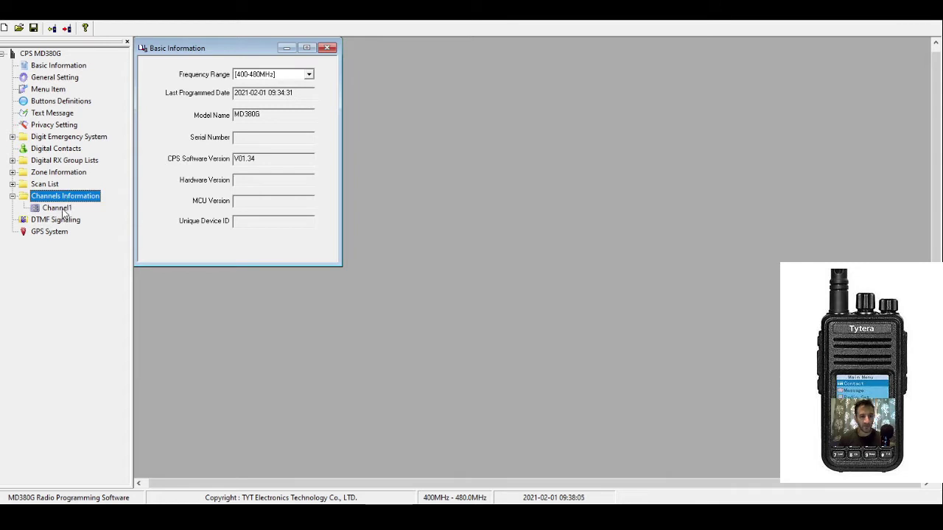
pyautogui.doubleClick(58, 208)
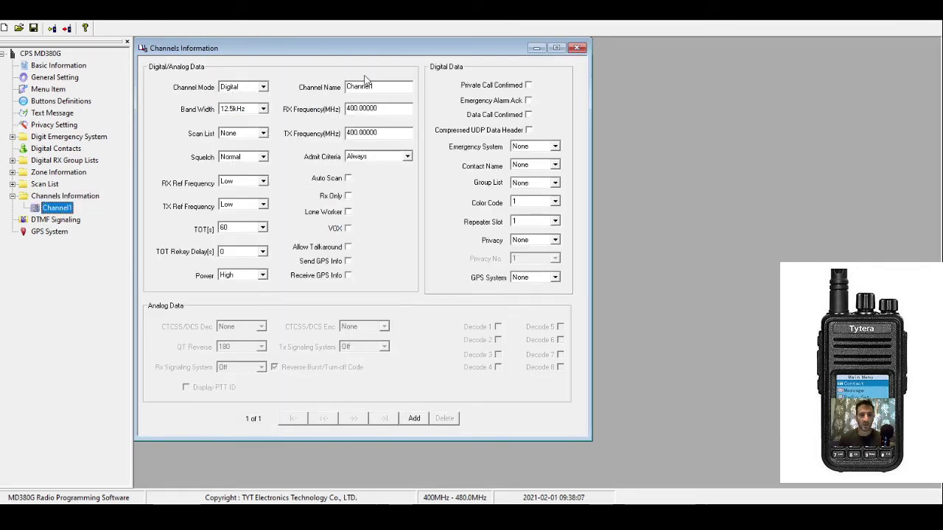
pyautogui.click(385, 87)
pyautogui.press('BackSpace')
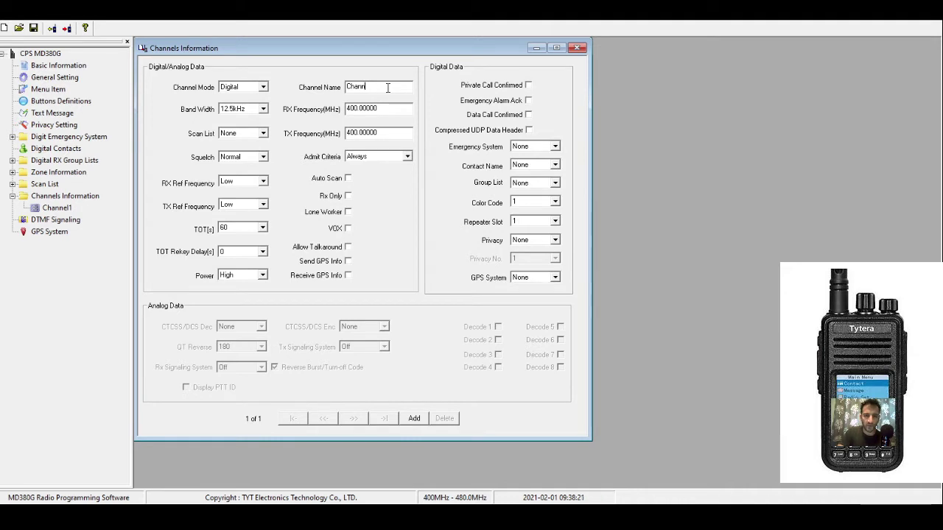
pyautogui.press('BackSpace')
pyautogui.press('BackSpace')
pyautogui.press('BackSpace')
pyautogui.press('BackSpace')
pyautogui.press('BackSpace')
pyautogui.press('BackSpace')
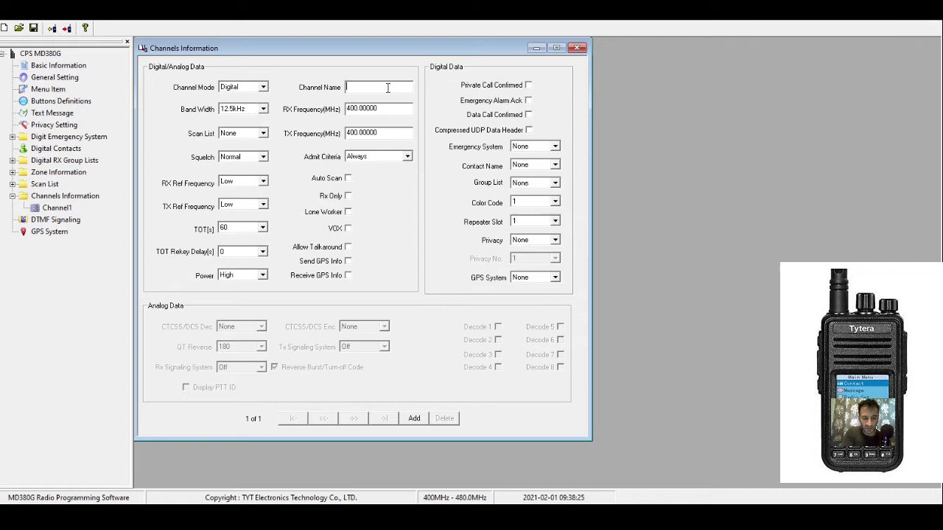
pyautogui.write('GB')
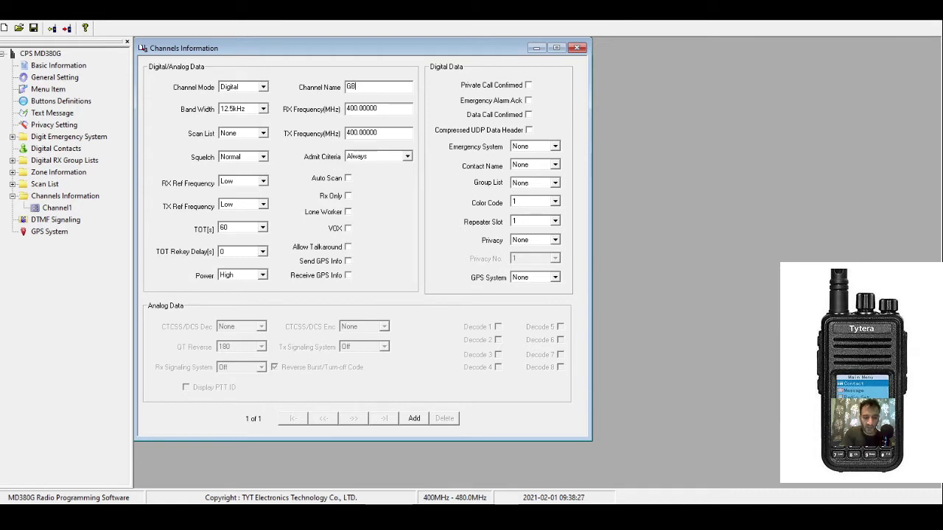
pyautogui.write('3F')
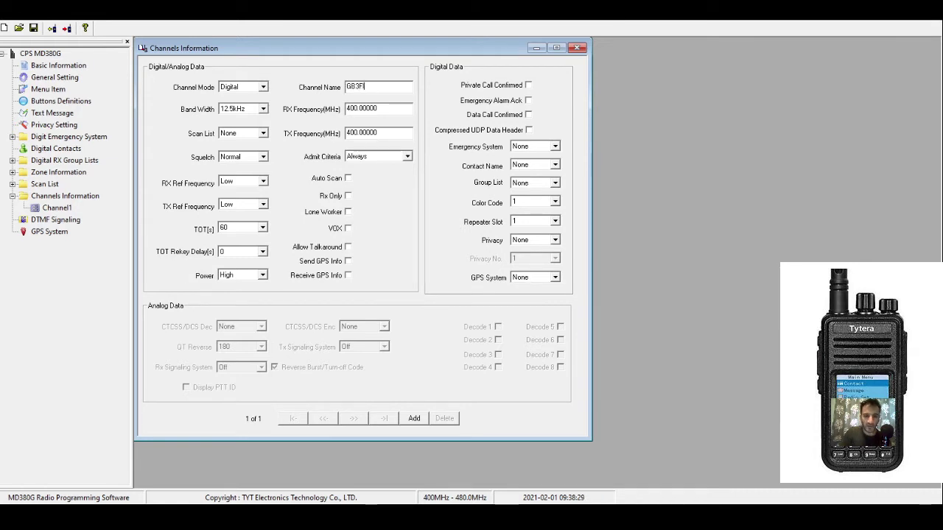
pyautogui.write('I')
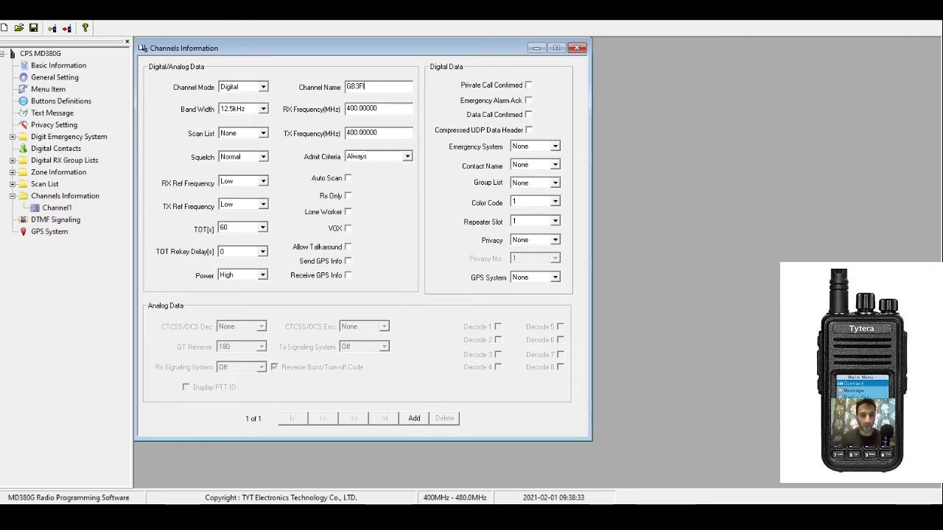
# Set GB3FI's RX frequency to 430.92500 MHz and TX frequency to 438.52500 MHz.
pyautogui.click(390, 108)
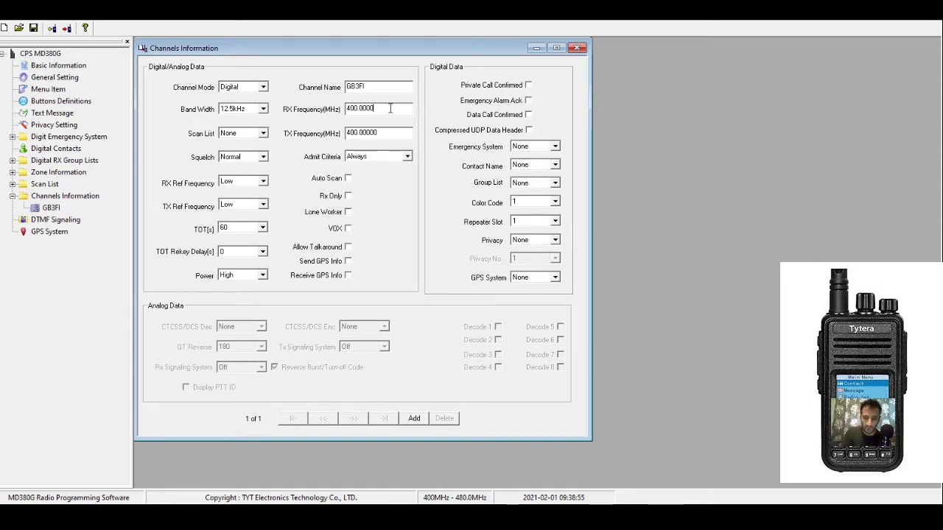
pyautogui.press('BackSpace')
pyautogui.press('BackSpace')
pyautogui.press('BackSpace')
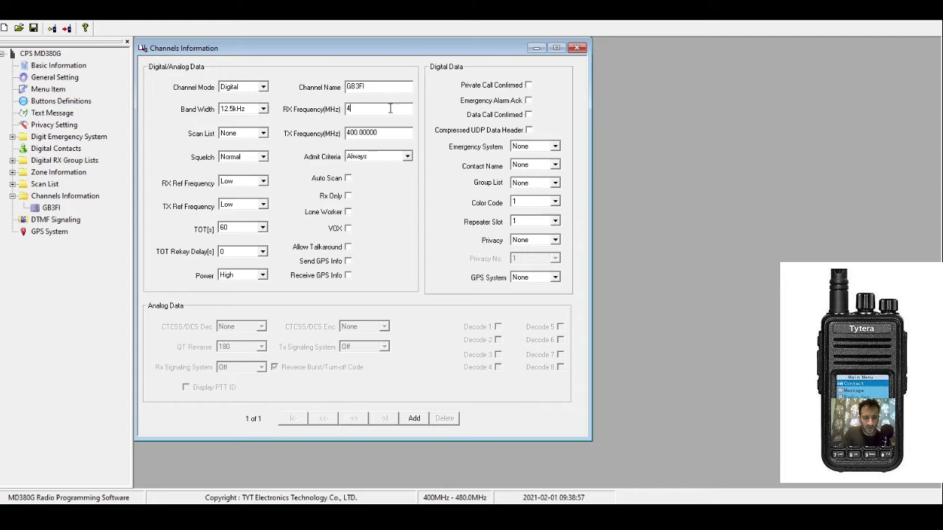
pyautogui.write('30')
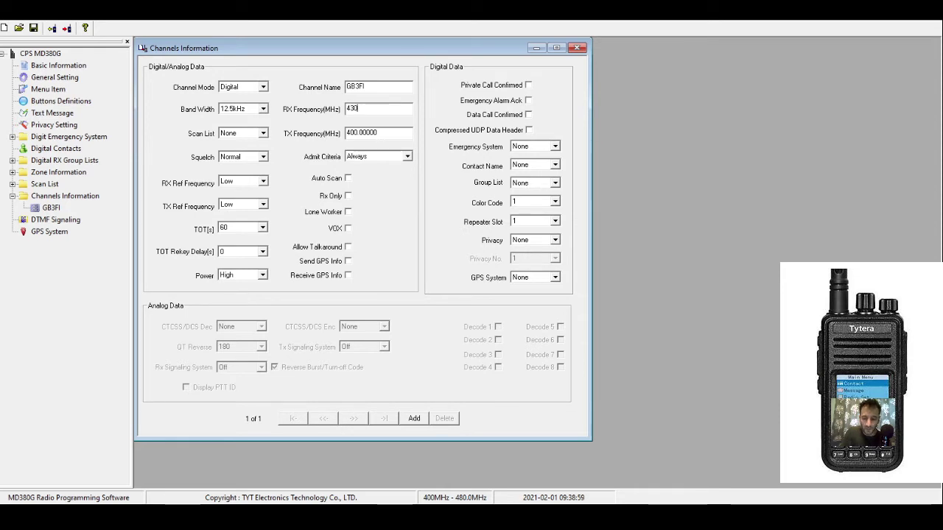
pyautogui.write('.925')
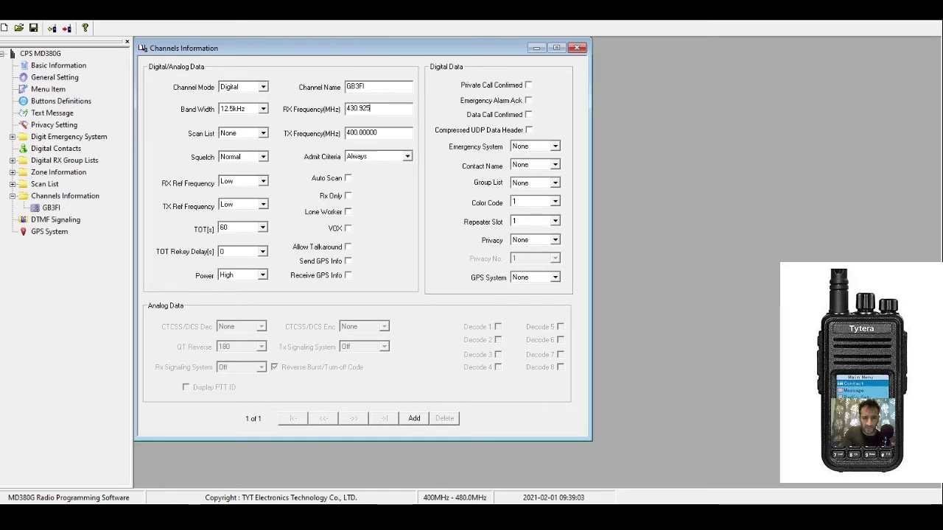
pyautogui.write('00')
pyautogui.click(376, 132)
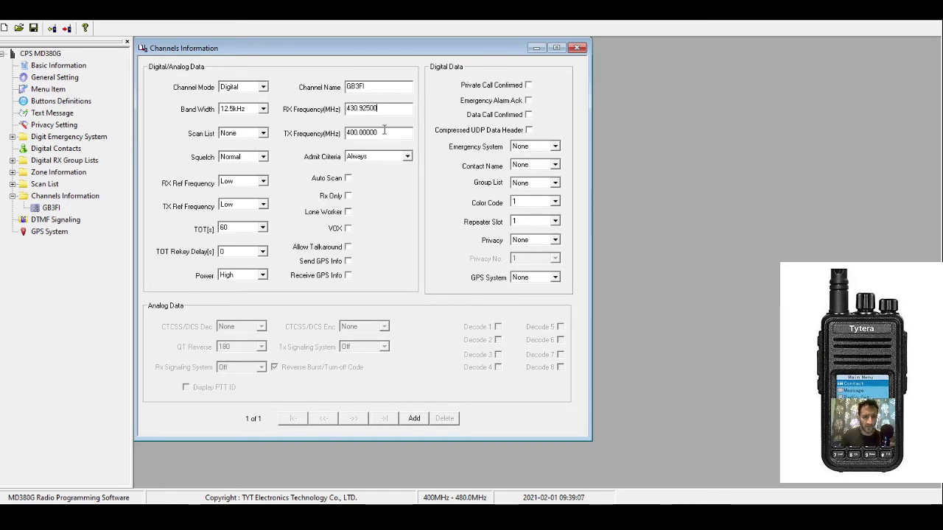
pyautogui.press('BackSpace')
pyautogui.press('BackSpace')
pyautogui.press('BackSpace')
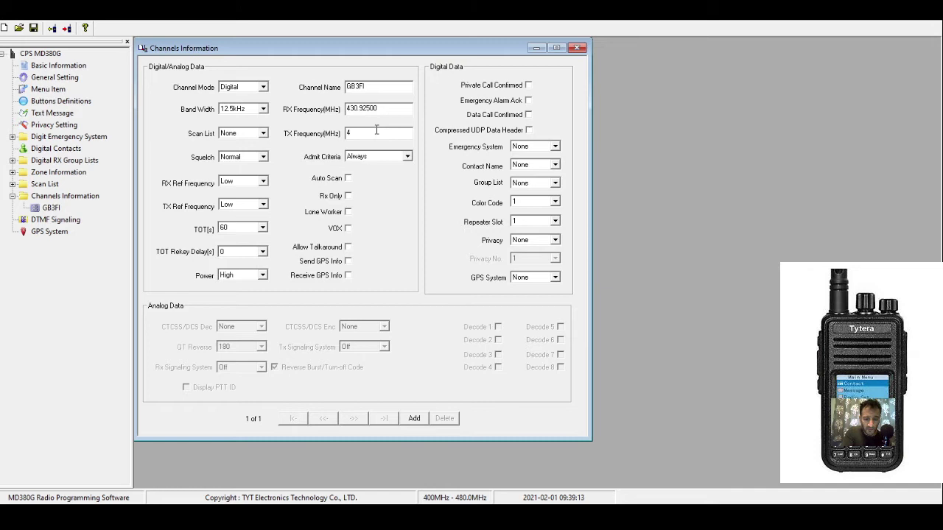
pyautogui.write('38')
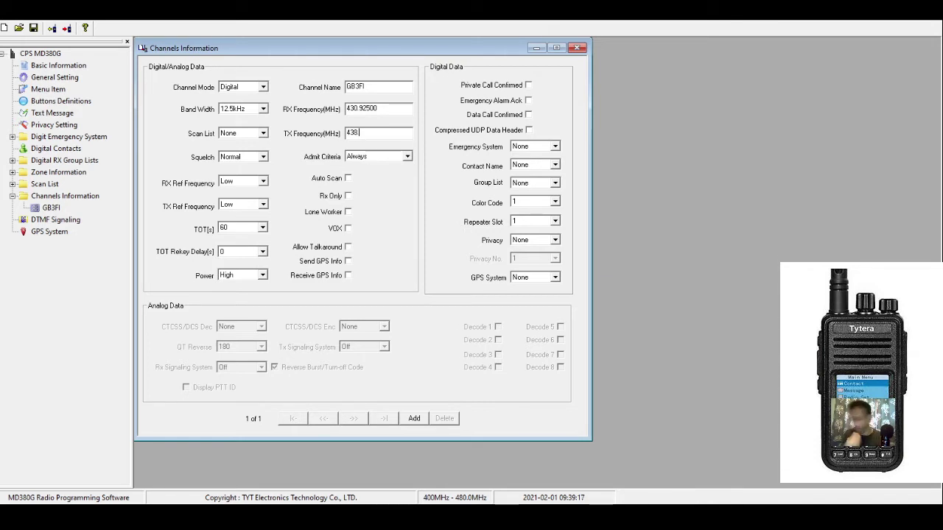
pyautogui.write('.525')
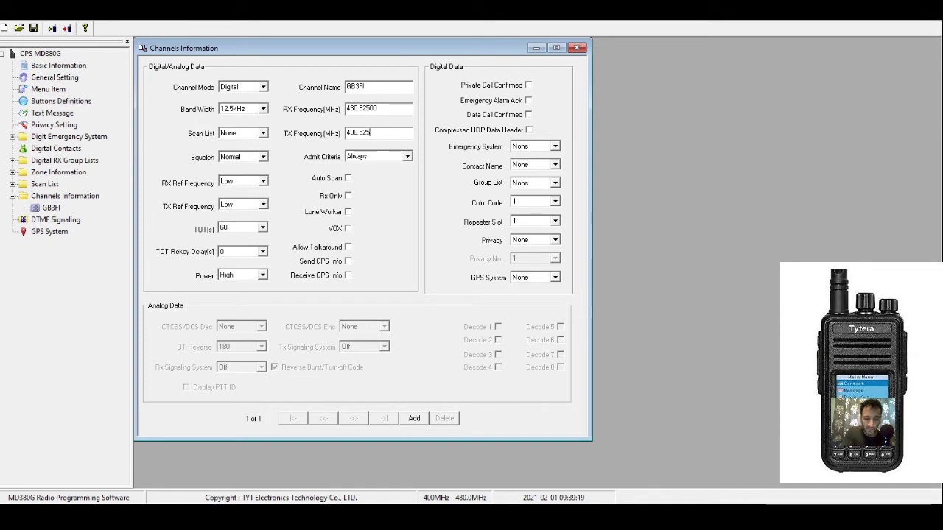
pyautogui.write('00')
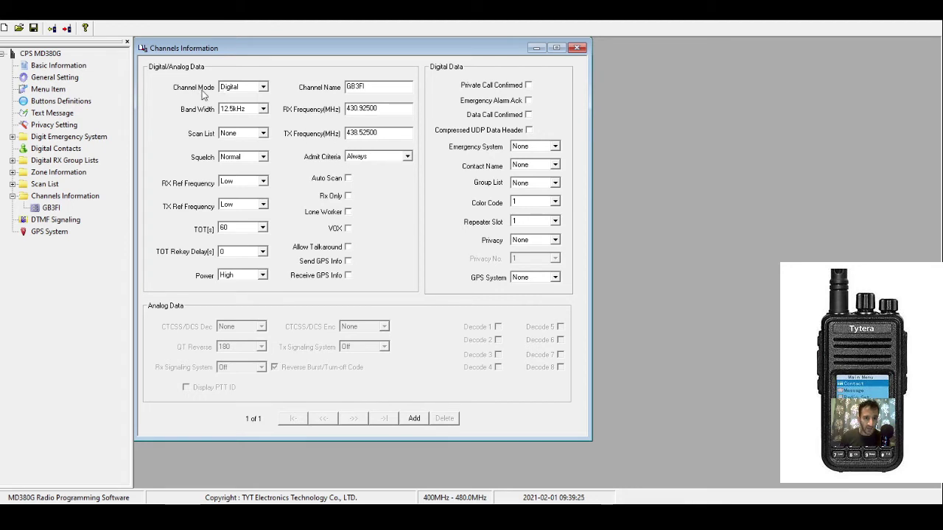
# Switch GB3FI to analog mode and set its CTCSS/DCS encode tone to 77.0.
pyautogui.click(263, 88)
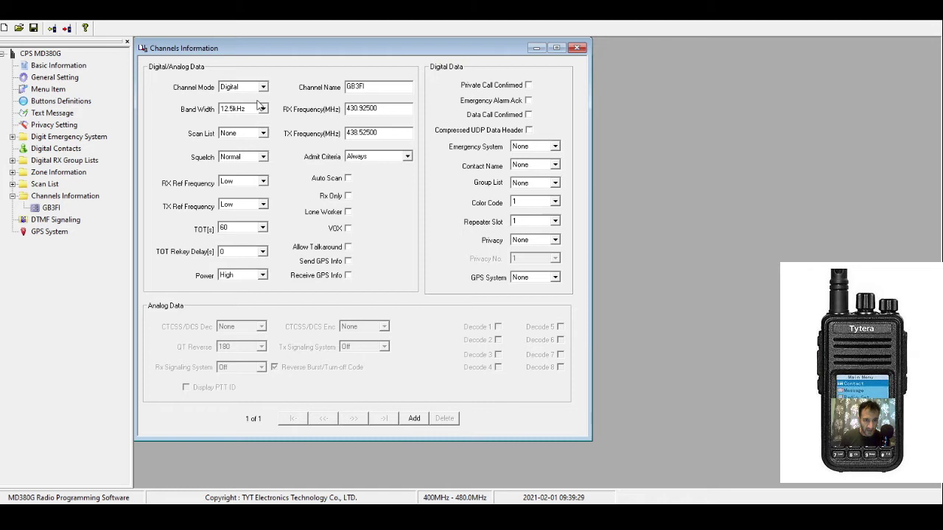
pyautogui.click(257, 102)
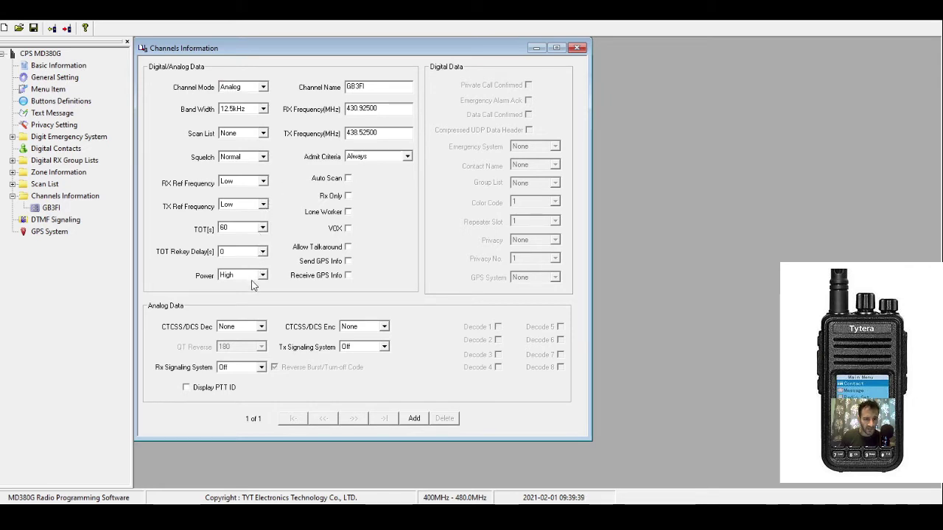
pyautogui.scroll(-4, 239, 288)
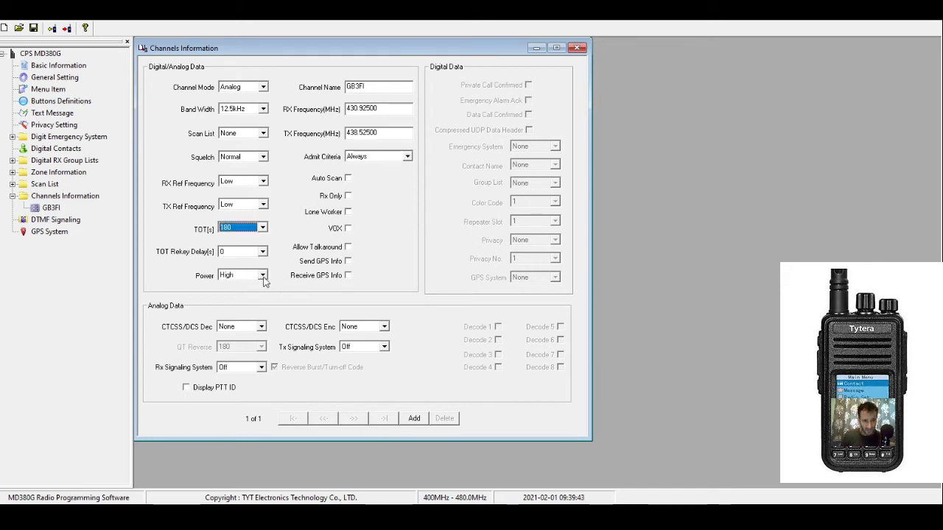
pyautogui.click(264, 280)
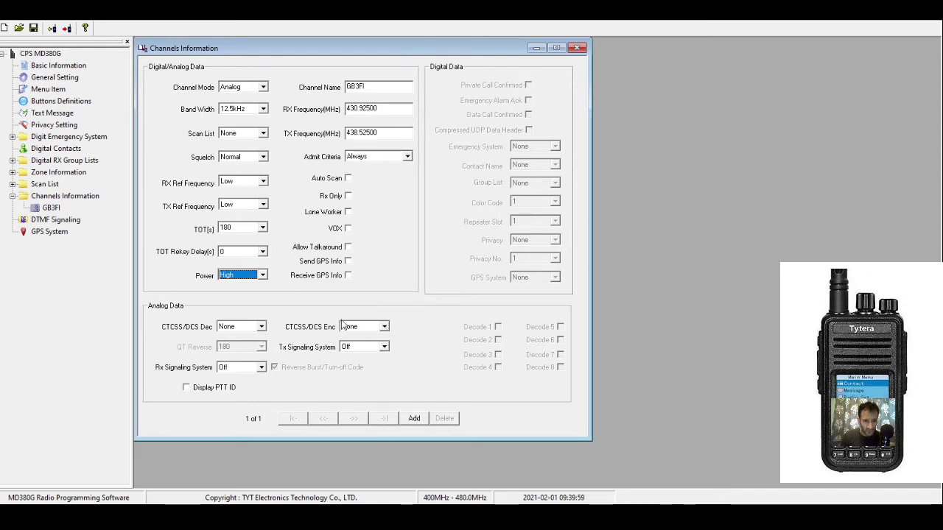
pyautogui.click(383, 326)
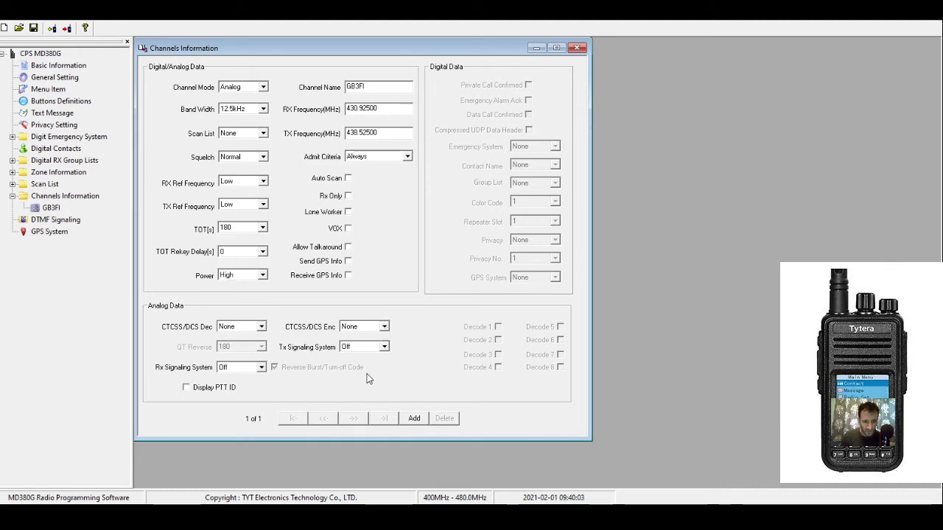
pyautogui.click(365, 375)
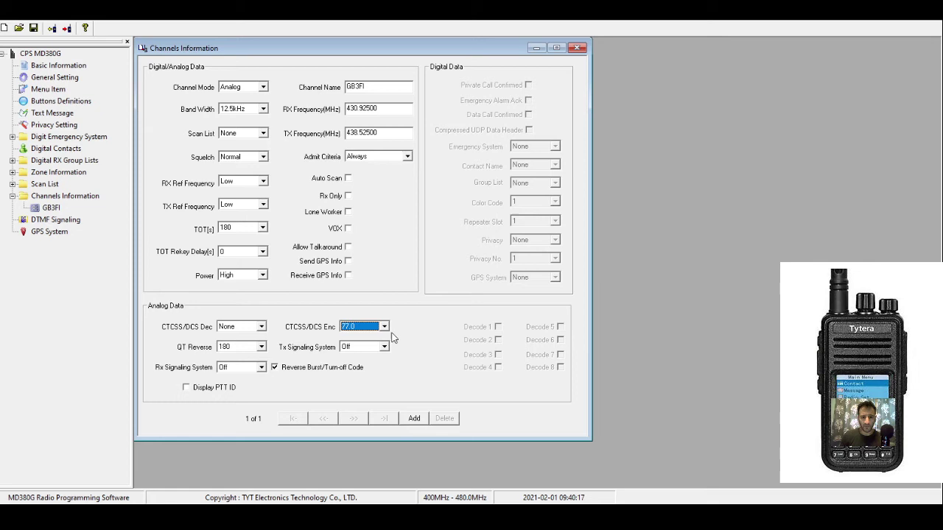
# Add a new Channel1, reselect GB3FI, and expand Zone Information to show Zone1.
pyautogui.click(414, 418)
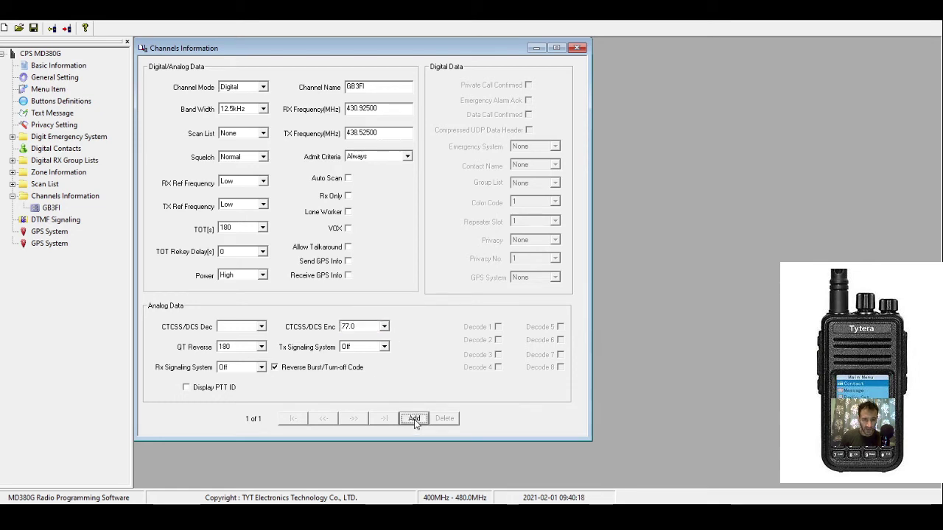
pyautogui.click(52, 209)
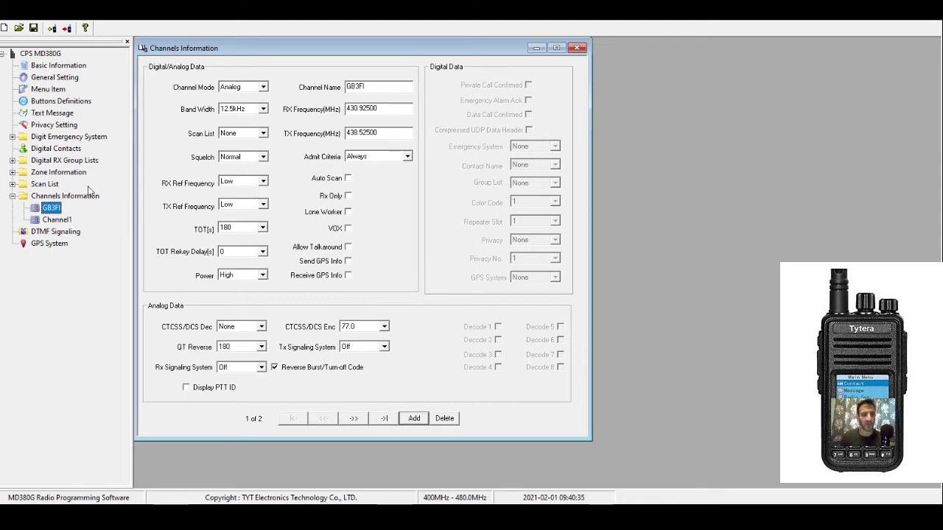
pyautogui.doubleClick(73, 174)
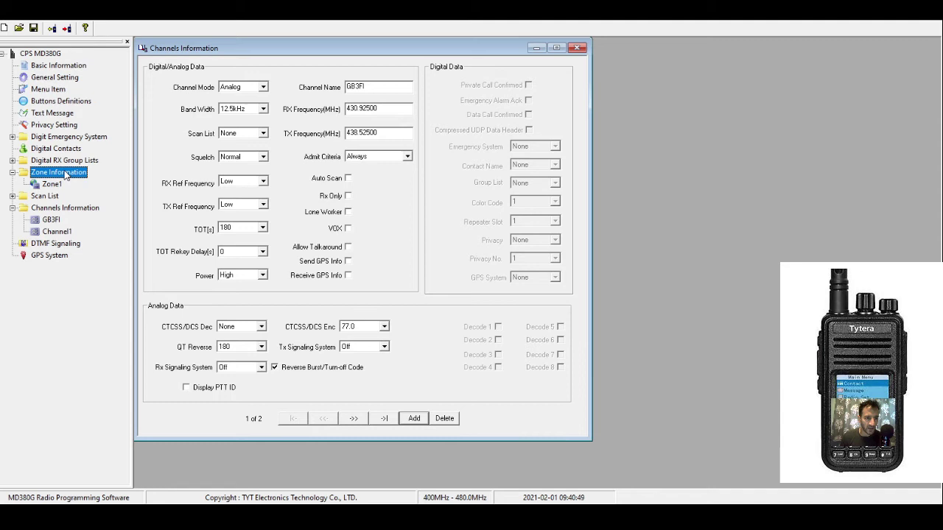
# Add Zone2 and open its Zone Information window.
pyautogui.doubleClick(64, 174)
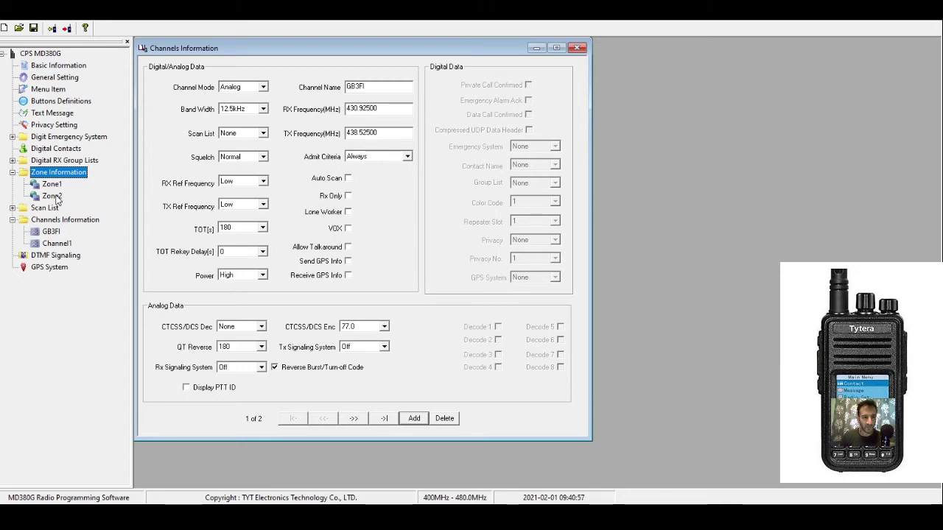
pyautogui.click(56, 198)
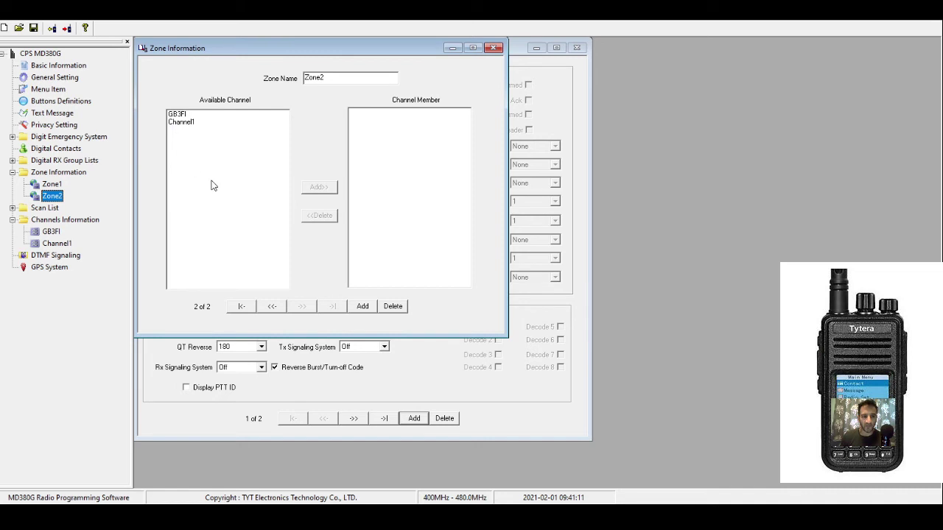
# Add GB3FI as a member of Zone2 and rename the zone FM REPEATERS.
pyautogui.click(180, 115)
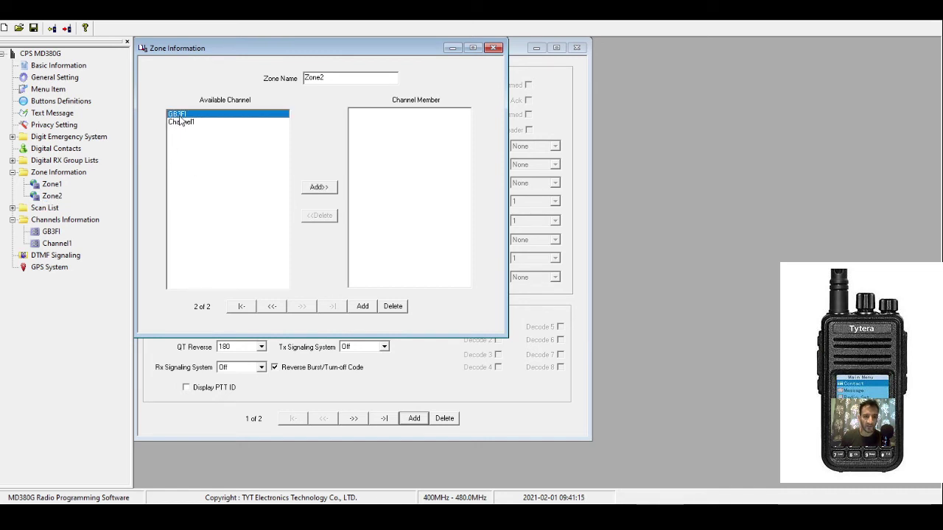
pyautogui.click(319, 189)
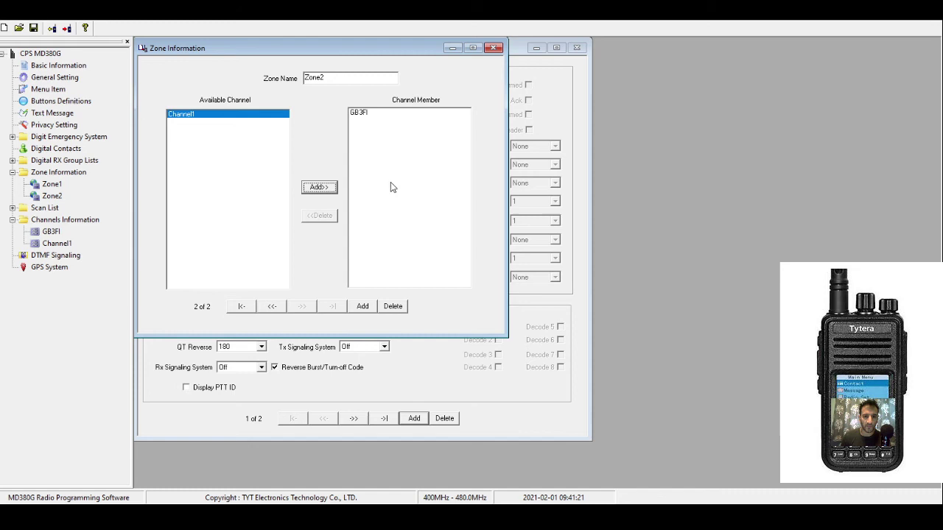
pyautogui.click(332, 78)
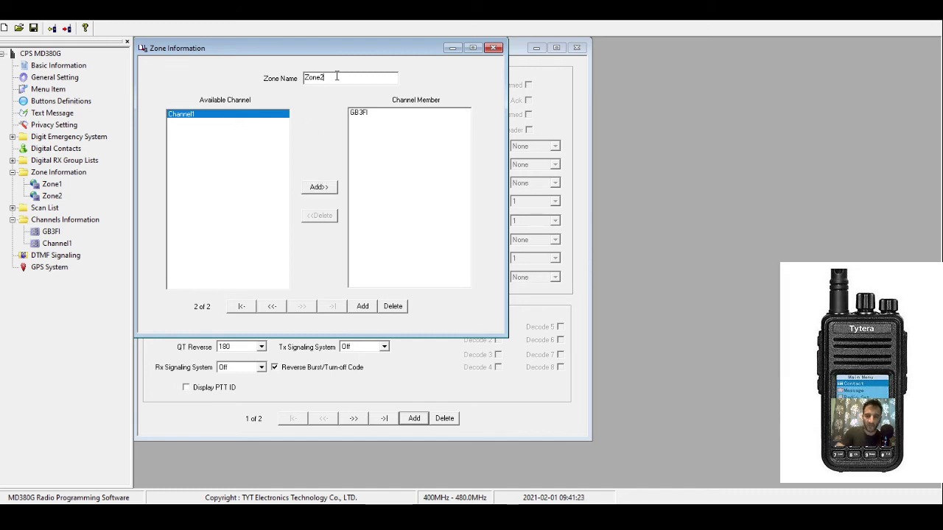
pyautogui.press('BackSpace')
pyautogui.press('BackSpace')
pyautogui.press('BackSpace')
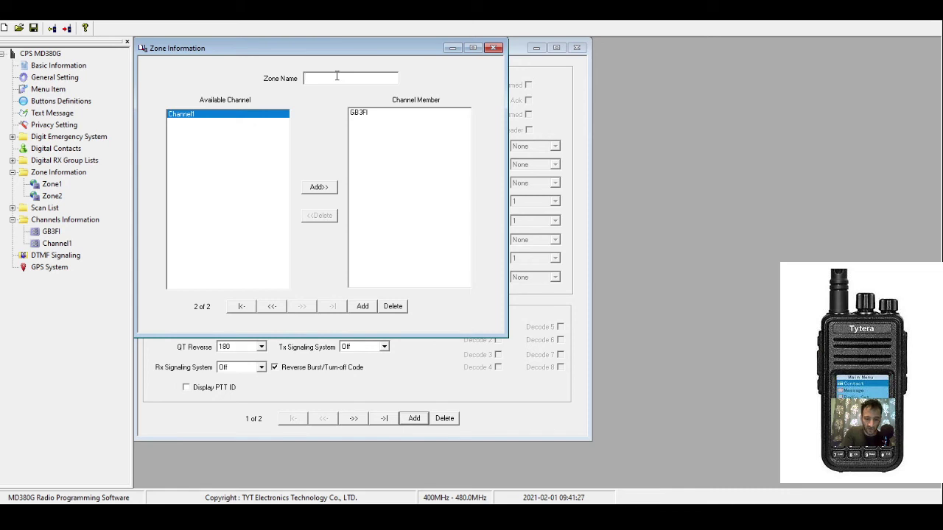
pyautogui.write('FM REPEA')
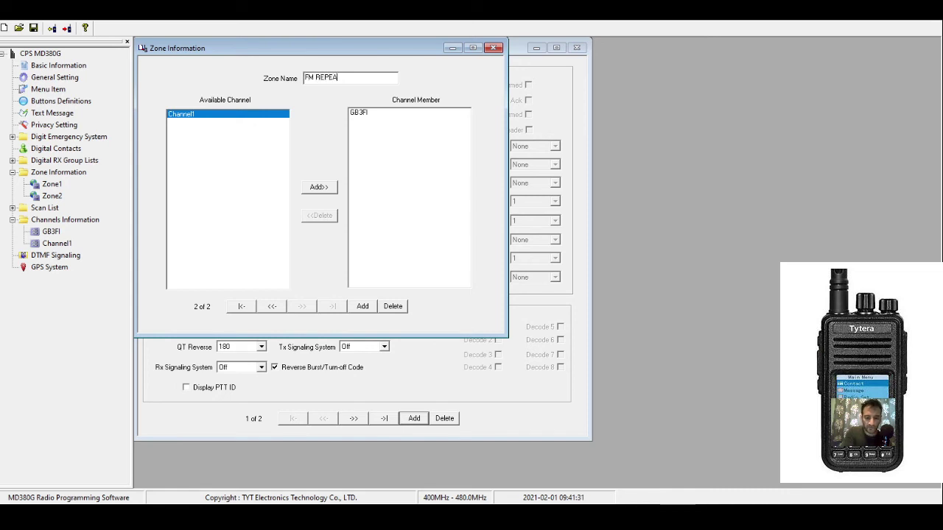
pyautogui.write('TER')
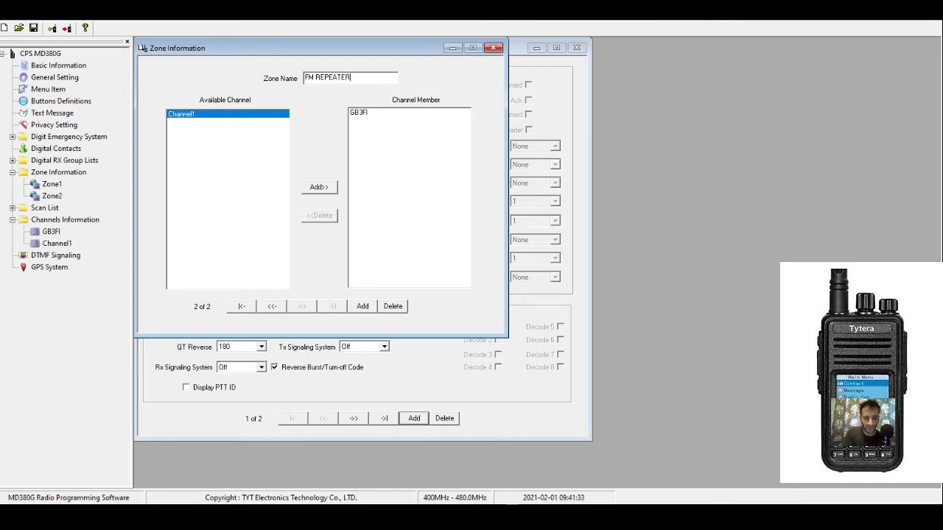
pyautogui.write('S')
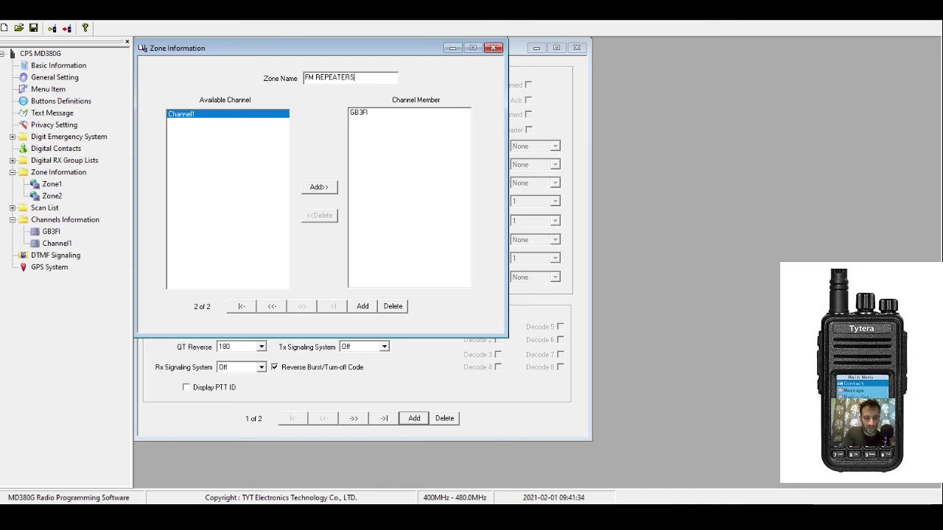
# Close the Zone Information window so the FM REPEATERS name is kept.
pyautogui.click(495, 49)
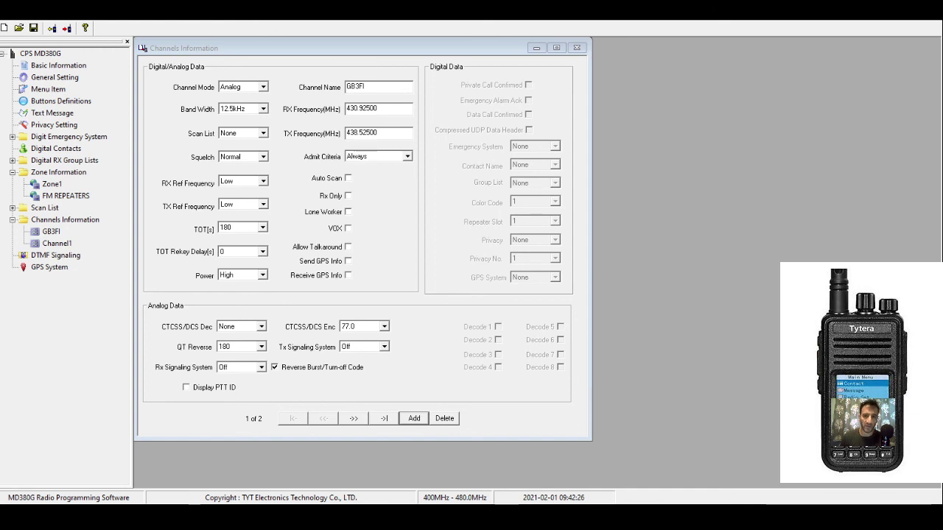
# Refocus GB3FI's channel window and write the codeplug to the radio.
pyautogui.click(491, 28)
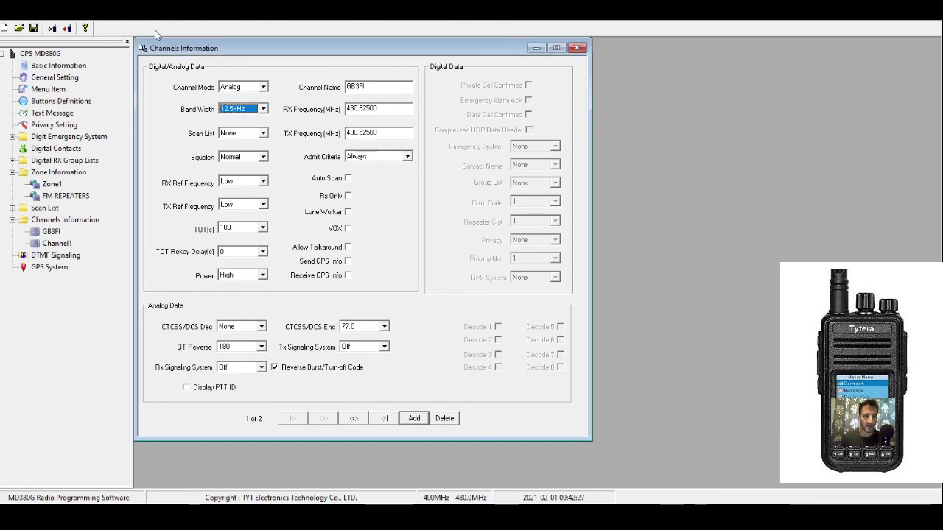
pyautogui.click(67, 29)
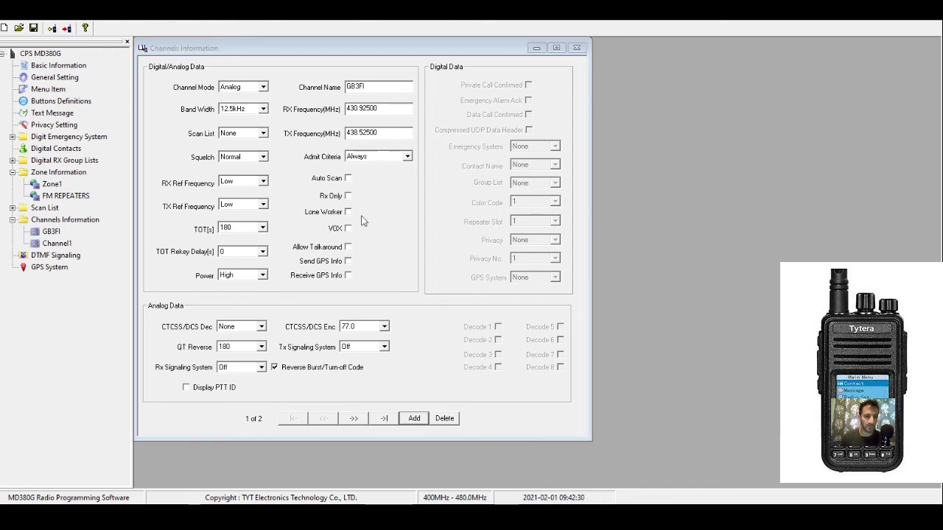